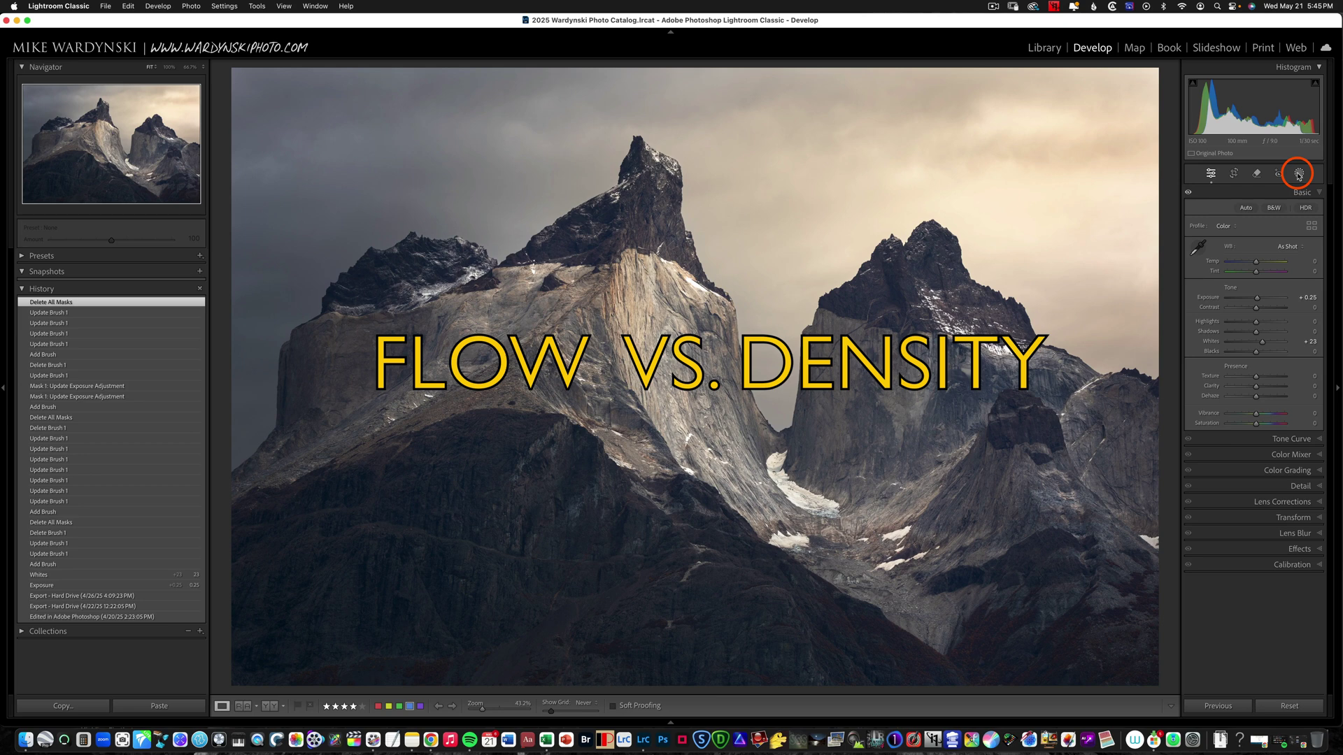
Create a brush mask with feather 0, flow 100, density 100 and exposure -4.00, and paint a vertical stroke in the photo's upper-left sky.
{"action": "left_click", "coordinate": [1299, 174]}
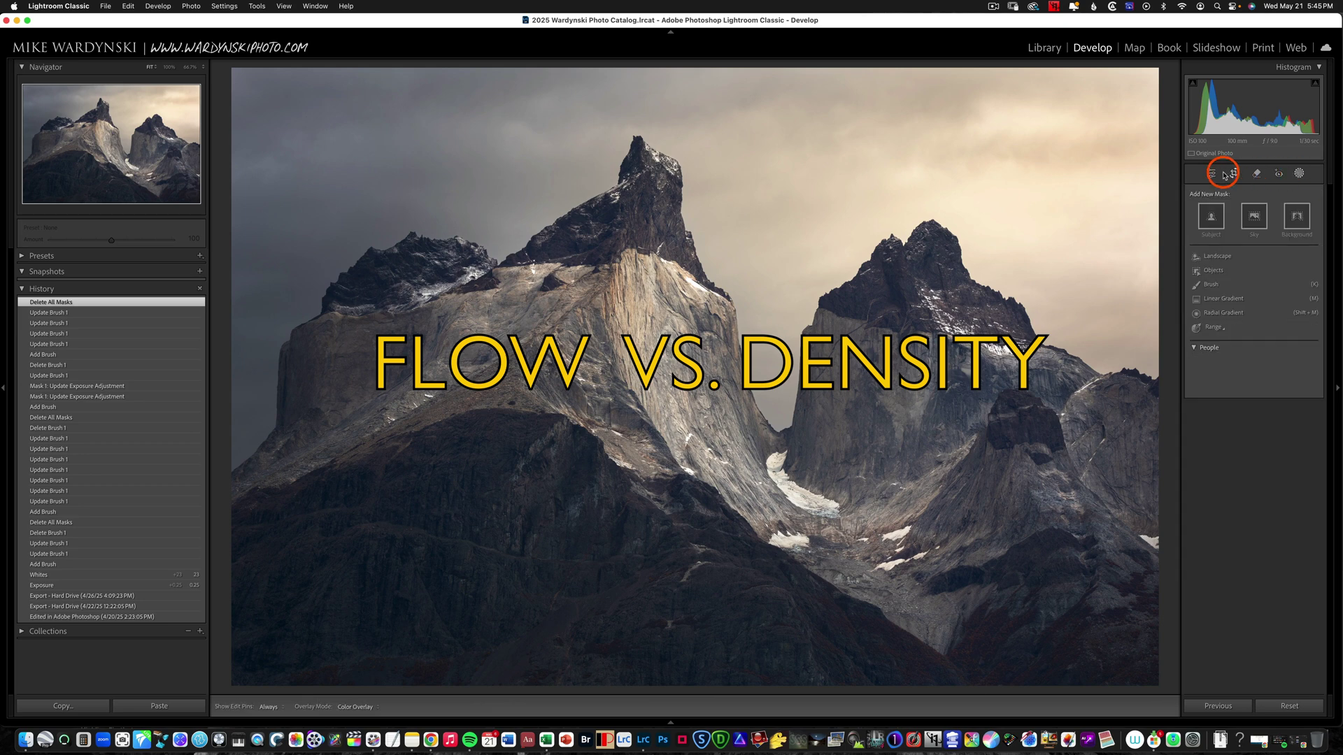
{"action": "left_click", "coordinate": [1222, 286]}
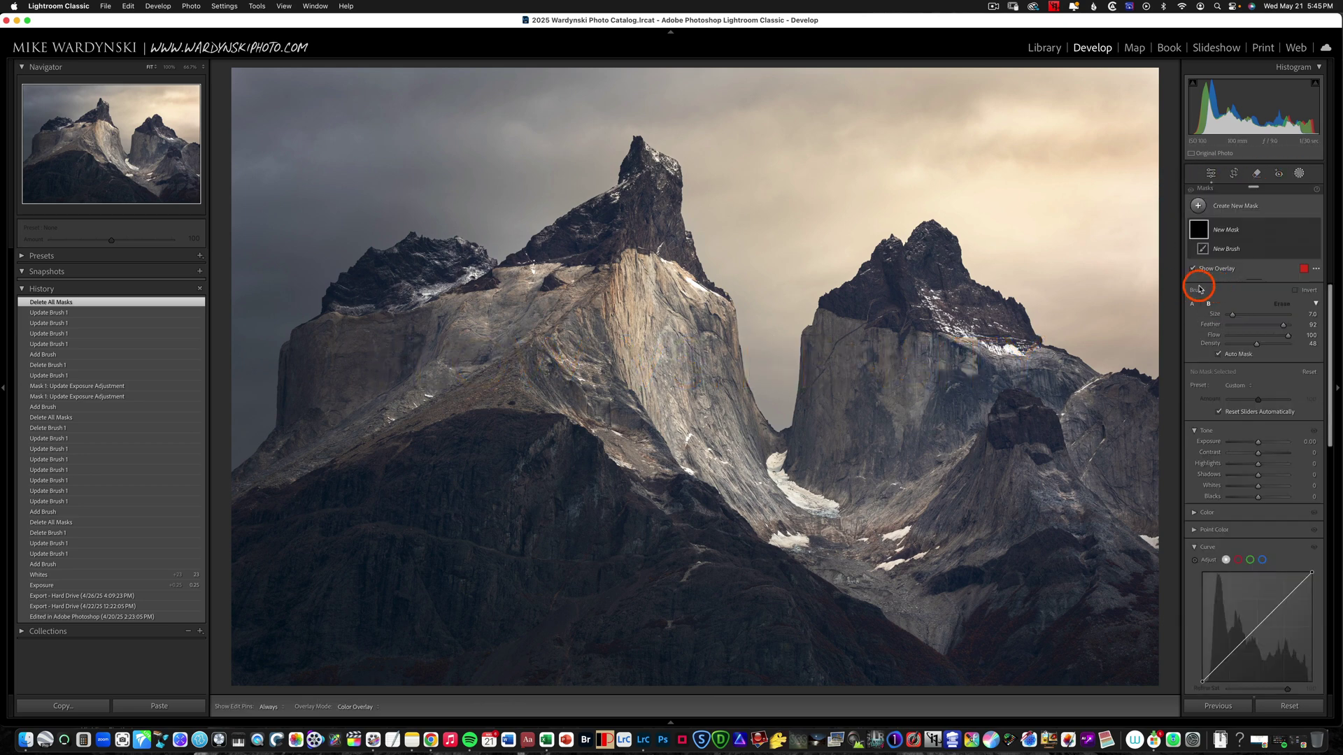
{"action": "mouse_move", "coordinate": [1232, 316]}
{"action": "left_mouse_down"}
{"action": "mouse_move", "coordinate": [1268, 315]}
{"action": "mouse_move", "coordinate": [1214, 325]}
{"action": "mouse_move", "coordinate": [1290, 329]}
{"action": "mouse_move", "coordinate": [1197, 326]}
{"action": "mouse_move", "coordinate": [1294, 343]}
{"action": "left_mouse_up"}
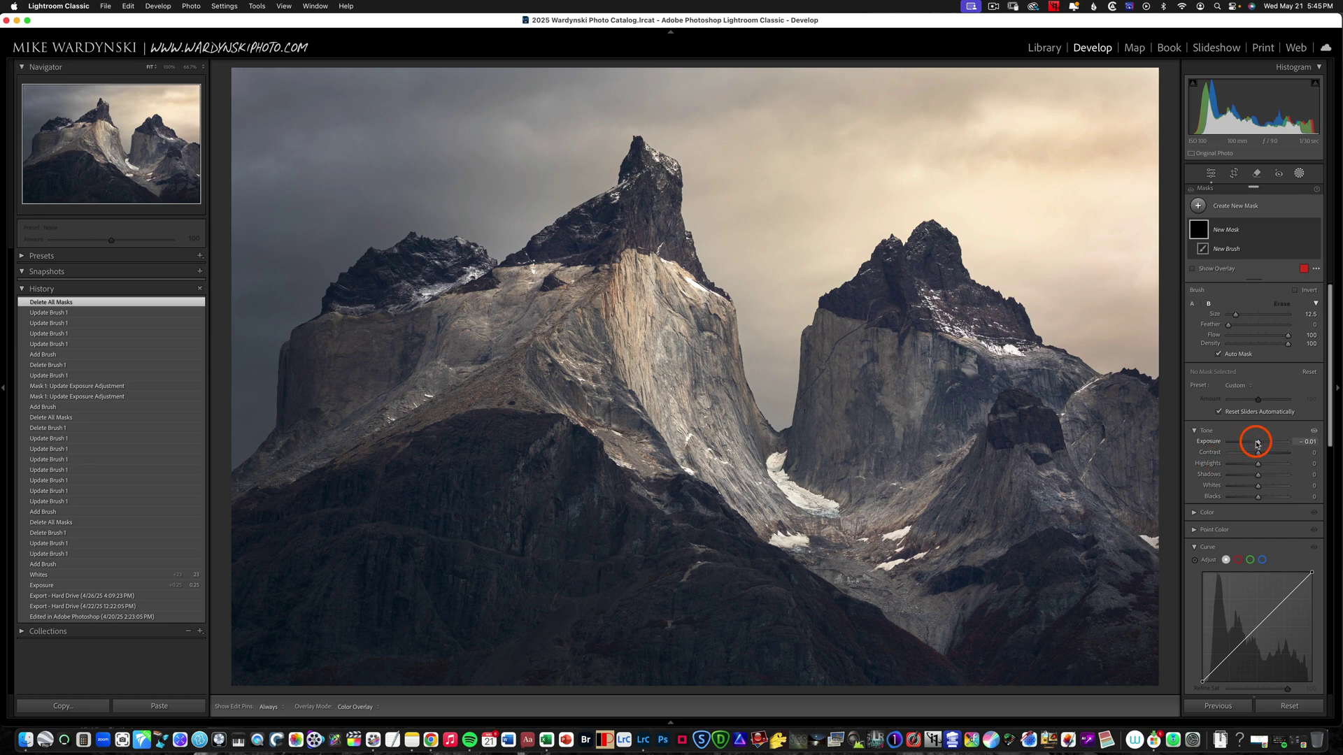
{"action": "left_click_drag", "start_coordinate": [1256, 443], "coordinate": [1181, 443]}
{"action": "left_click_drag", "start_coordinate": [266, 104], "coordinate": [262, 214]}
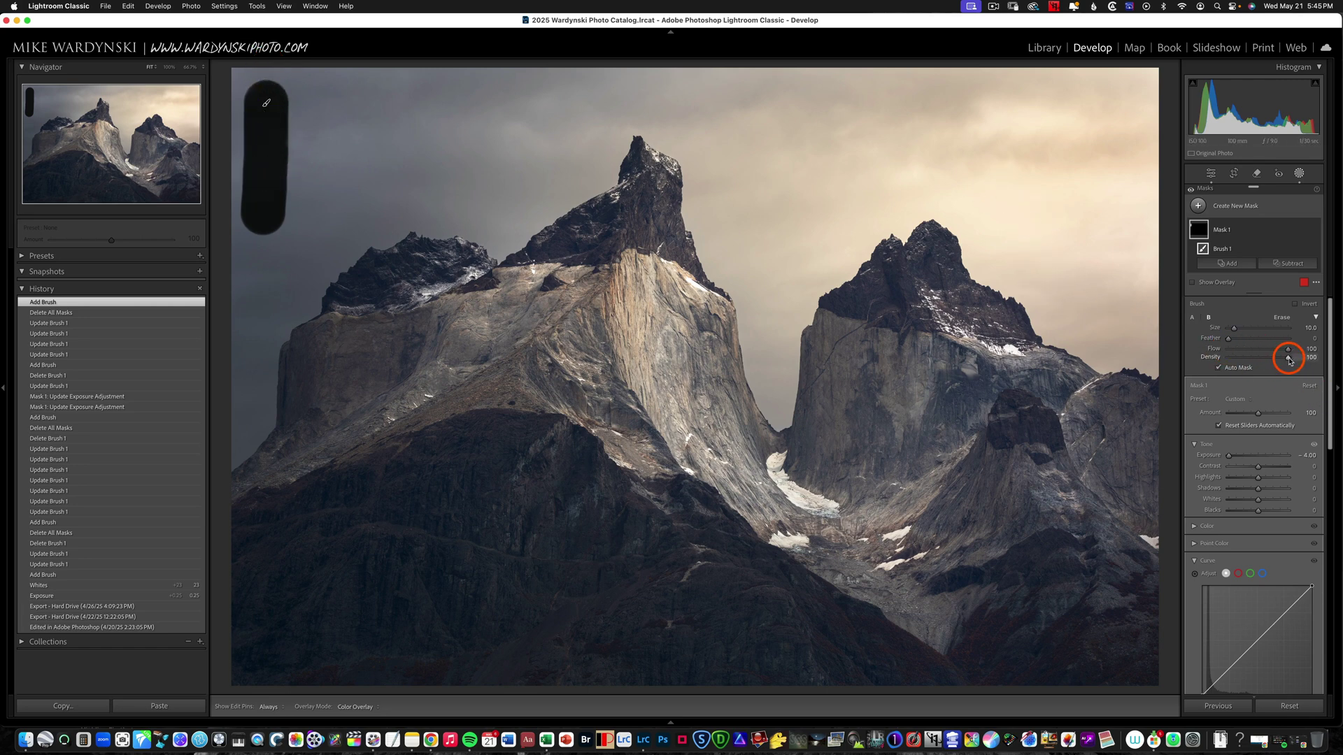
Paint a vertical sky stroke with repeated passes at density 14, and another beside it at density 51.
{"action": "left_click_drag", "start_coordinate": [1273, 359], "coordinate": [1246, 360]}
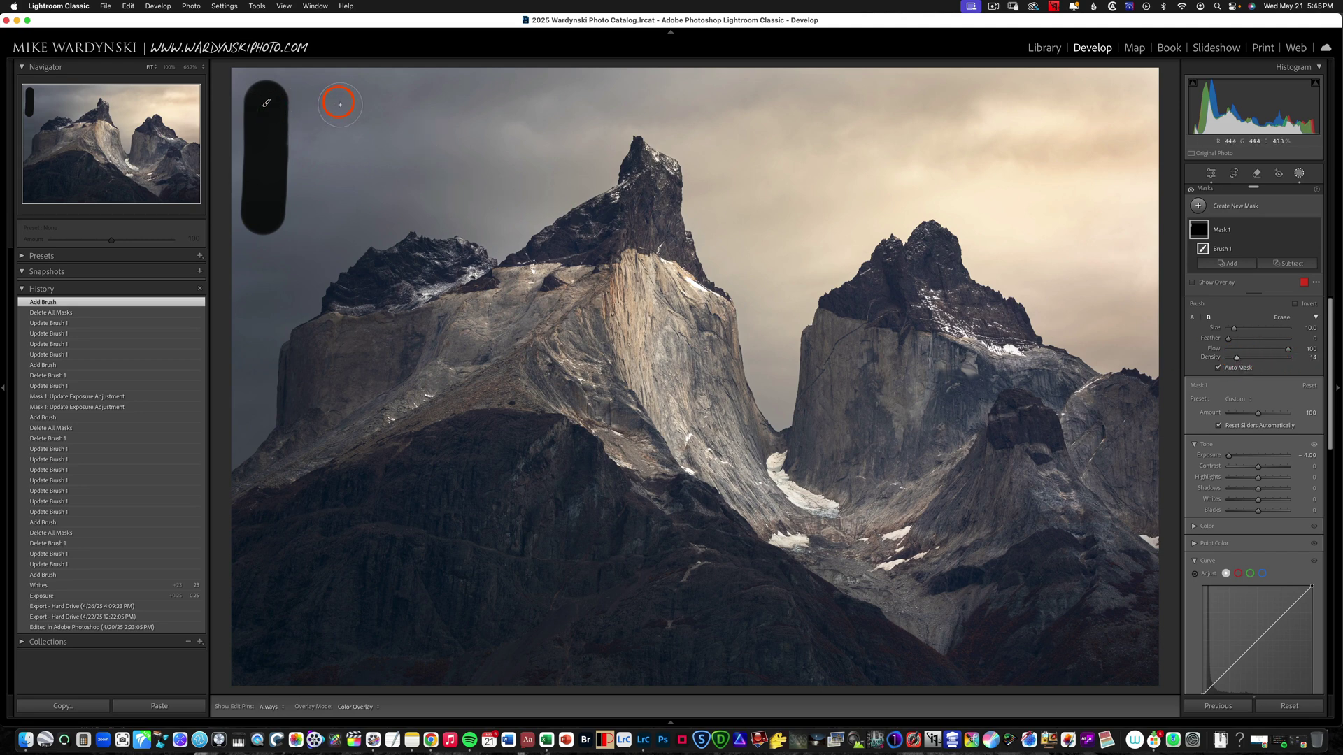
{"action": "left_click_drag", "start_coordinate": [328, 98], "coordinate": [326, 209]}
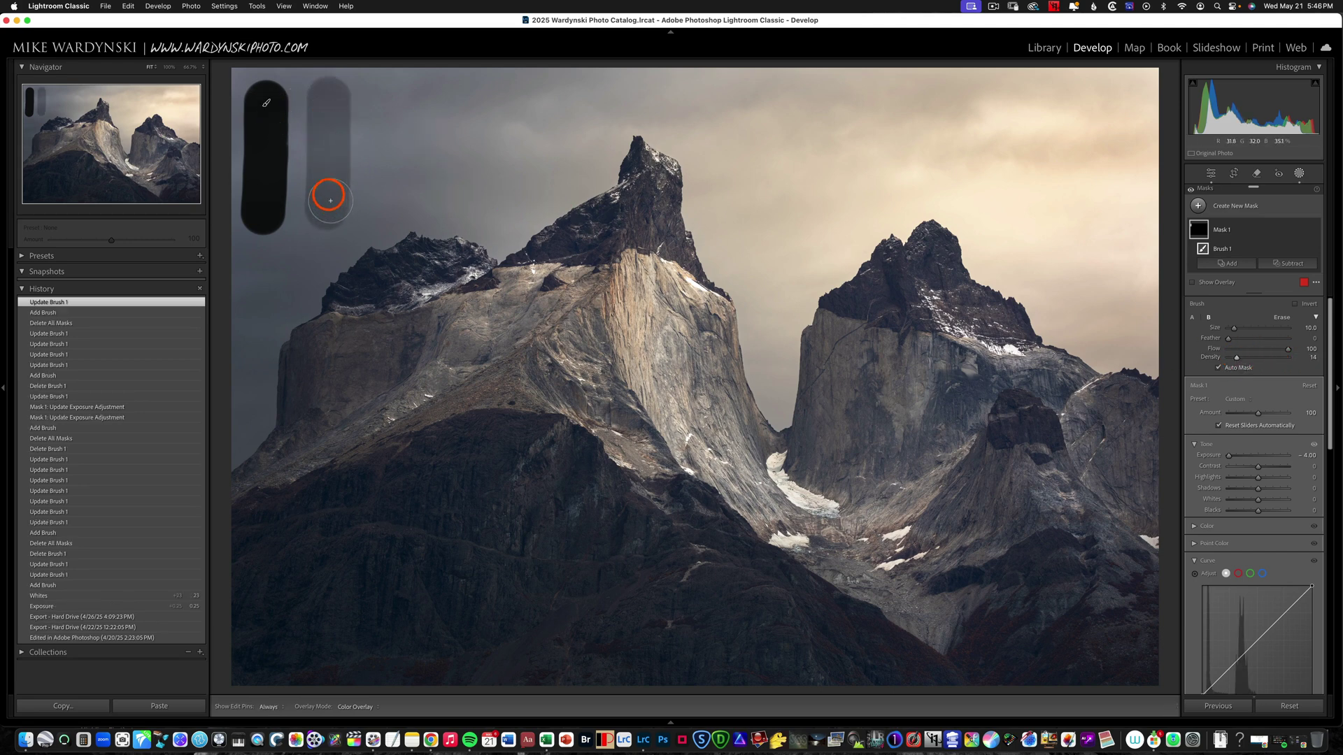
{"action": "mouse_move", "coordinate": [326, 102]}
{"action": "left_mouse_down"}
{"action": "mouse_move", "coordinate": [326, 190]}
{"action": "mouse_move", "coordinate": [326, 88]}
{"action": "mouse_move", "coordinate": [326, 192]}
{"action": "left_mouse_up"}
{"action": "left_click_drag", "start_coordinate": [320, 91], "coordinate": [324, 200]}
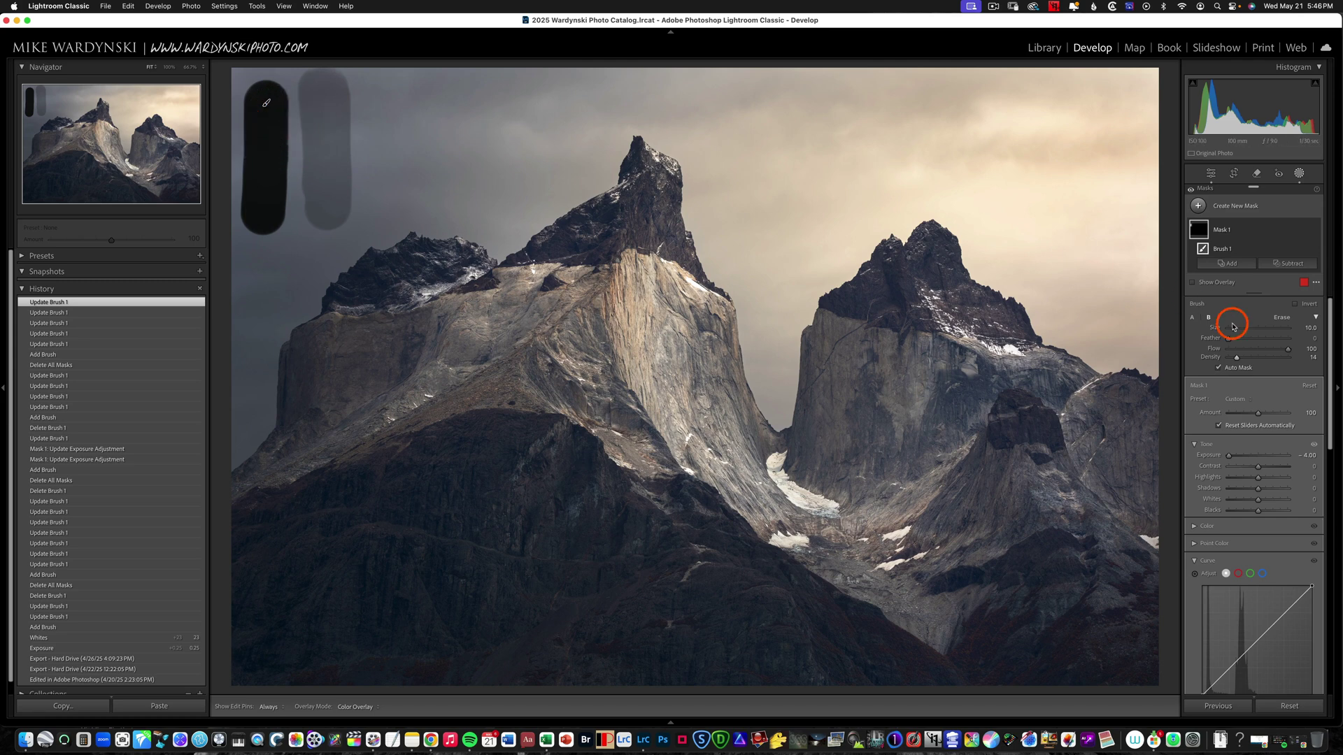
{"action": "left_click_drag", "start_coordinate": [1241, 360], "coordinate": [1263, 362]}
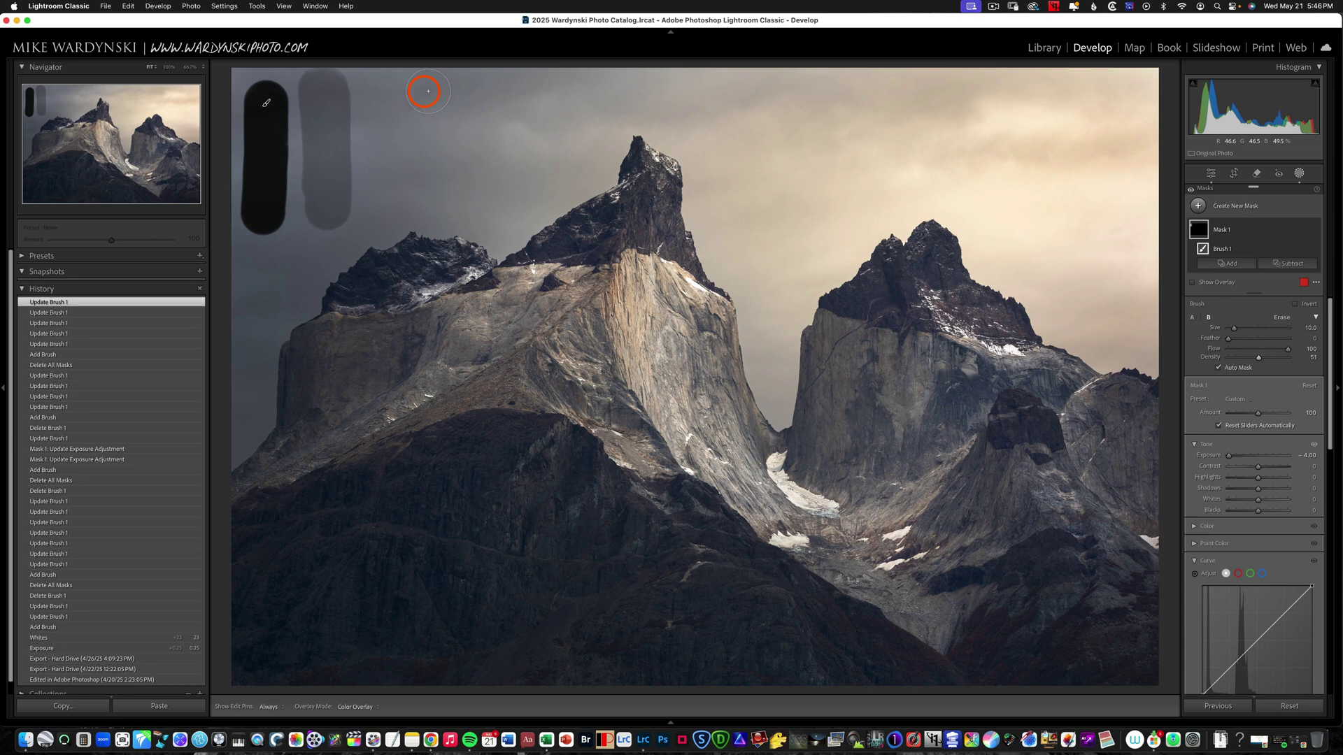
{"action": "left_click_drag", "start_coordinate": [375, 101], "coordinate": [371, 197]}
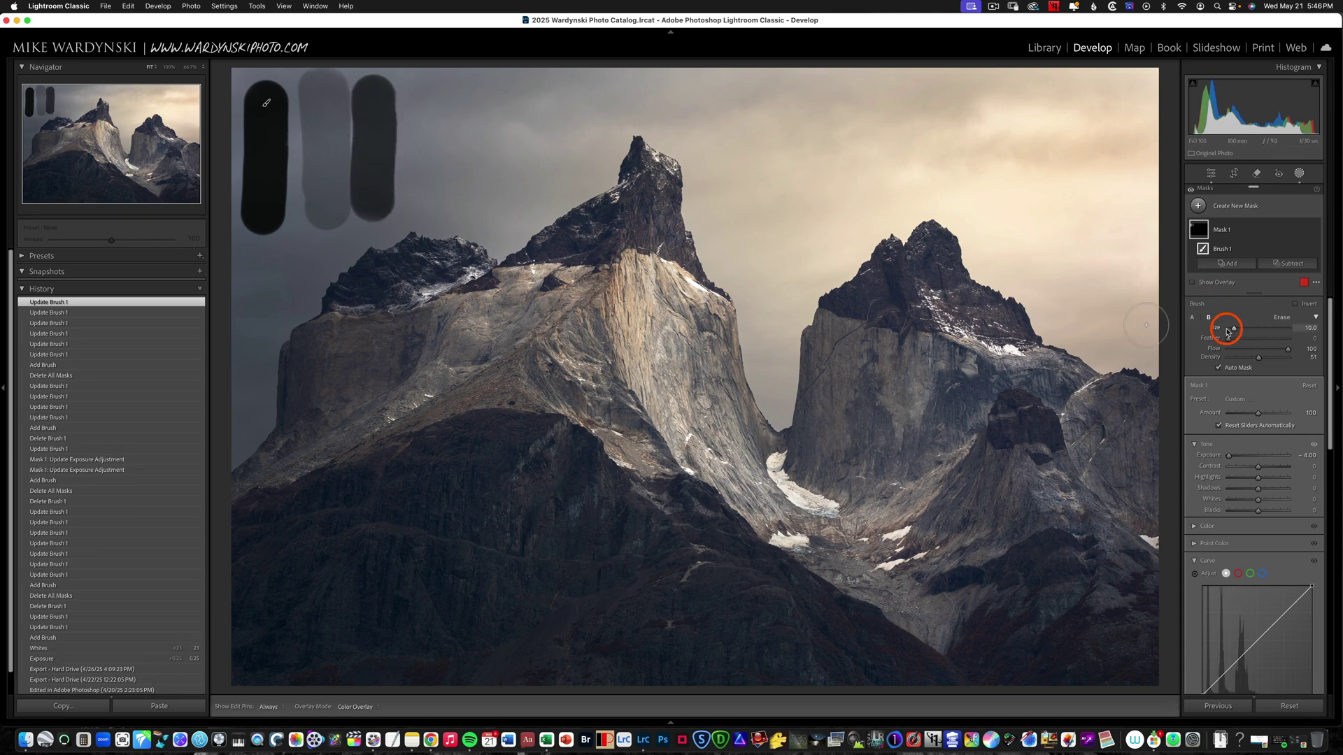
Set a very low flow with density 100 and build up darkness with repeated vertical passes beside the earlier sky strokes.
{"action": "left_click_drag", "start_coordinate": [1260, 361], "coordinate": [1231, 351]}
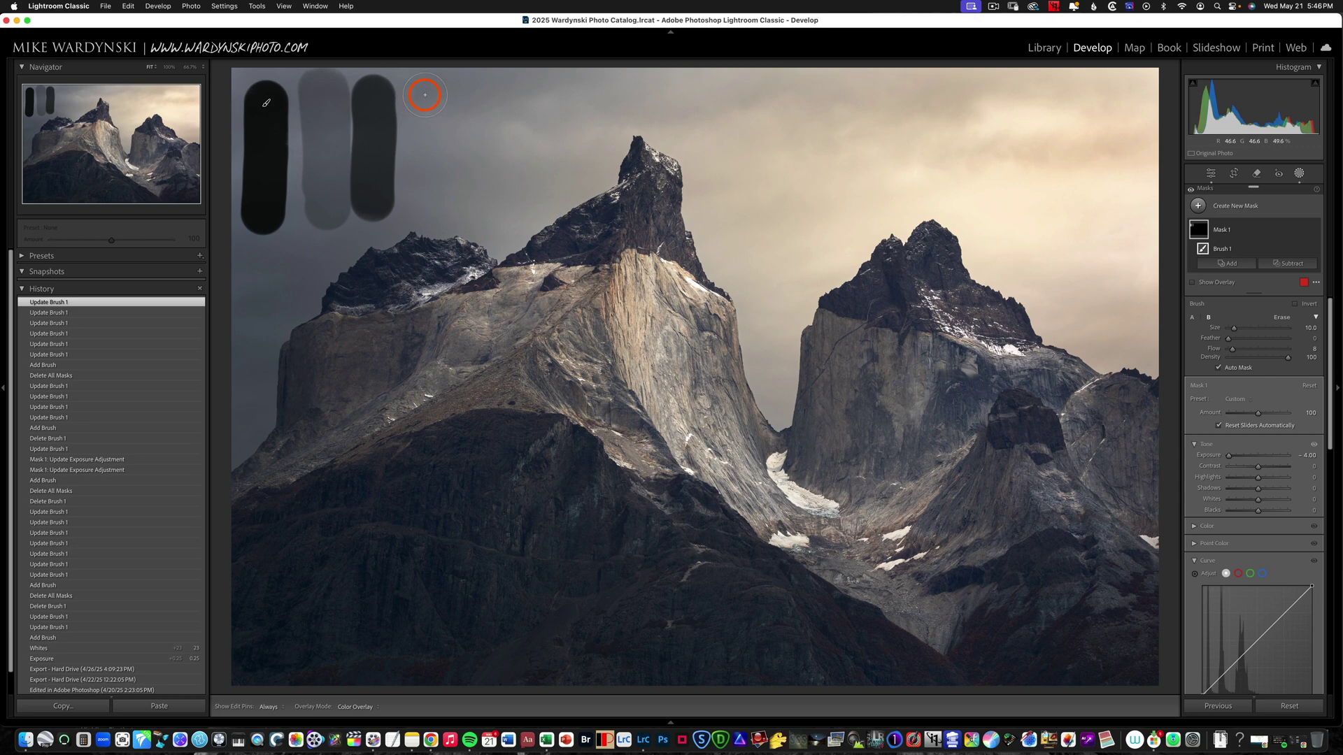
{"action": "left_click_drag", "start_coordinate": [421, 210], "coordinate": [420, 211]}
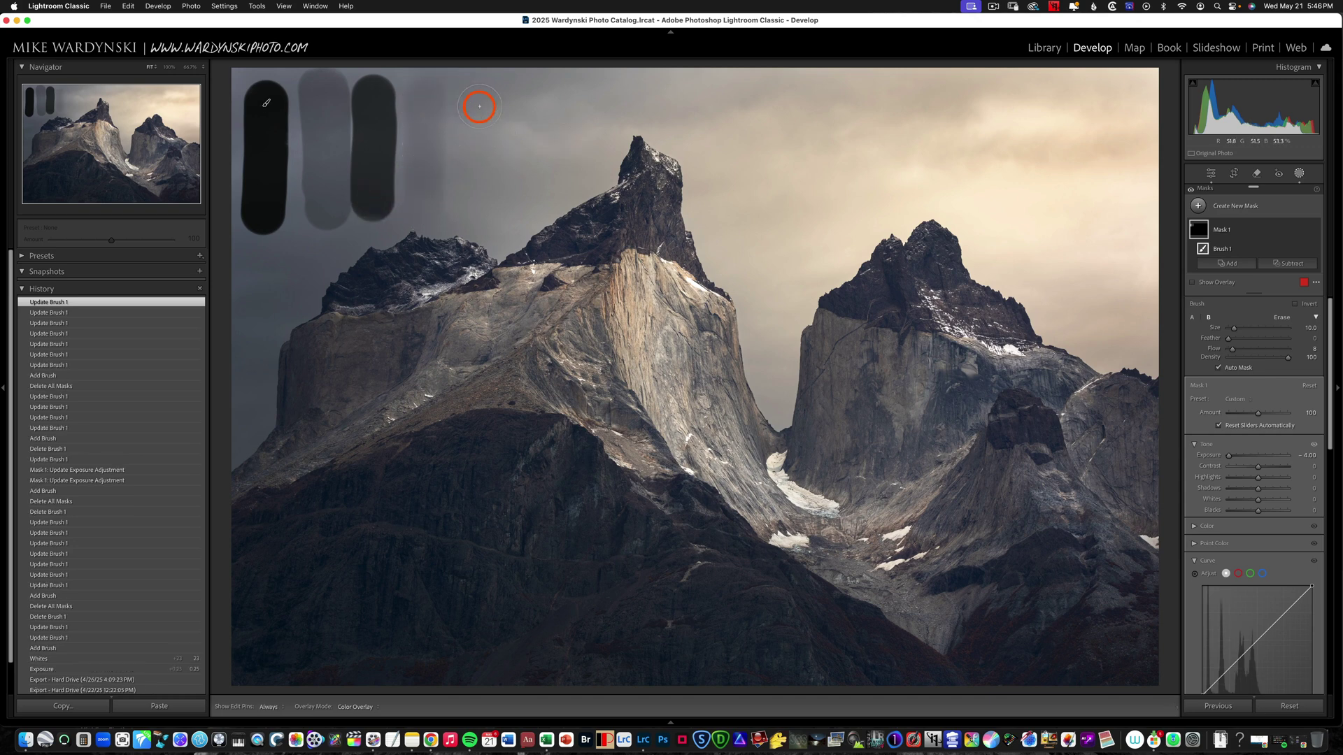
{"action": "key", "text": "h"}
{"action": "left_click_drag", "start_coordinate": [475, 99], "coordinate": [474, 193]}
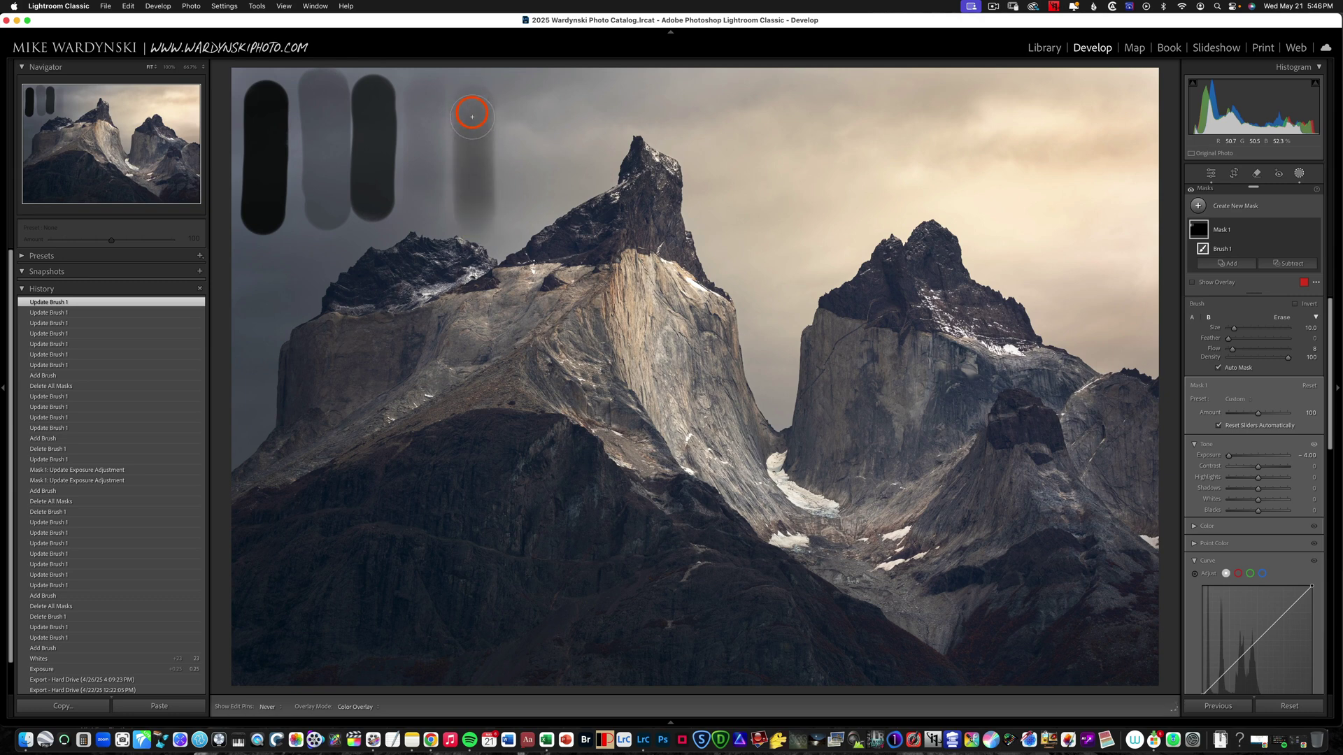
{"action": "mouse_move", "coordinate": [472, 107]}
{"action": "left_mouse_down"}
{"action": "mouse_move", "coordinate": [476, 228]}
{"action": "mouse_move", "coordinate": [475, 100]}
{"action": "mouse_move", "coordinate": [476, 190]}
{"action": "mouse_move", "coordinate": [472, 141]}
{"action": "left_mouse_up"}
{"action": "key", "text": "h"}
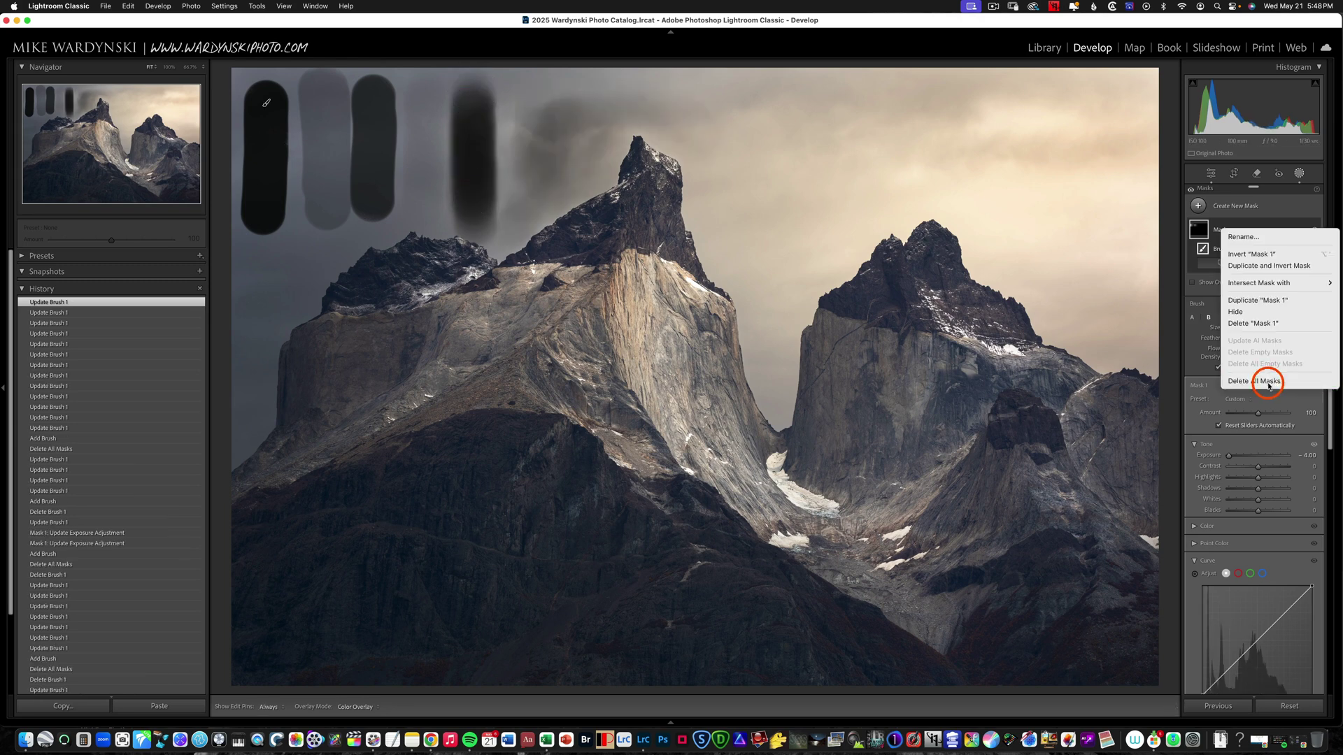
Delete all masks and start a new brush mask with exposure set to about -1.48.
{"action": "left_click", "coordinate": [1264, 378]}
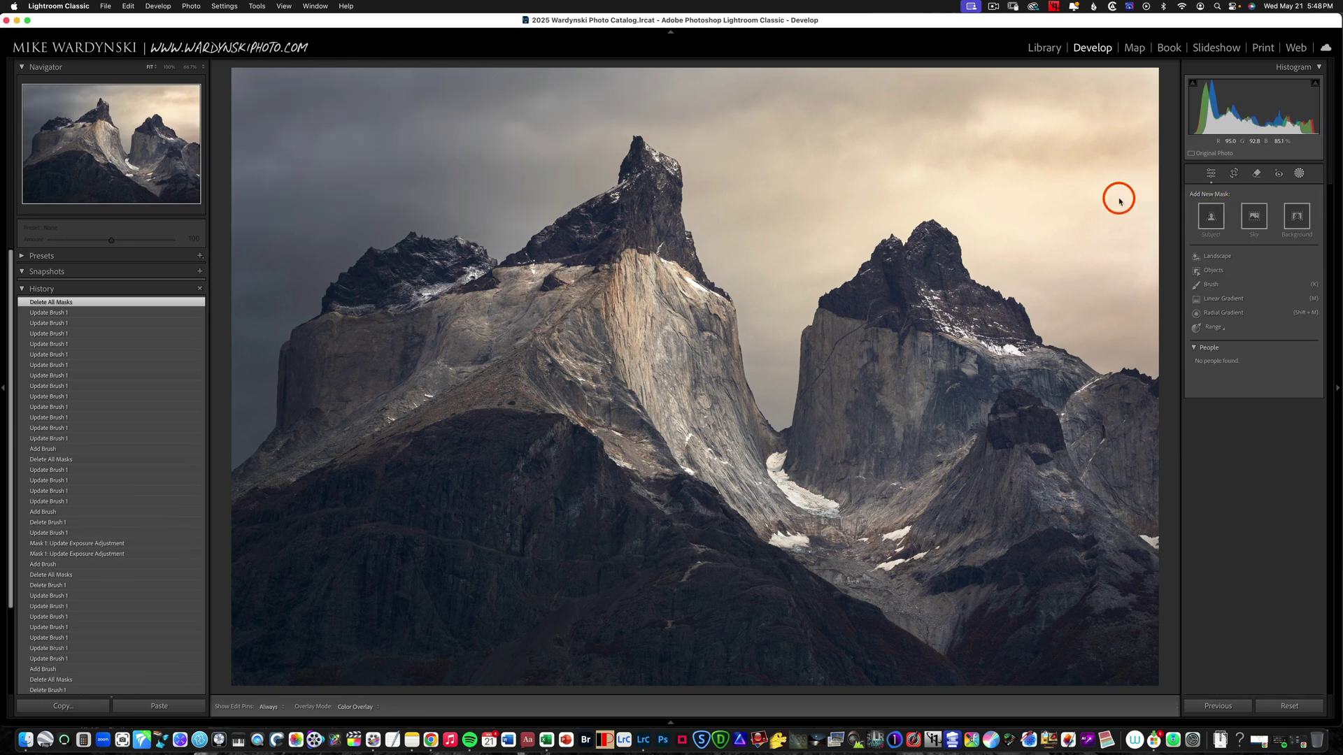
{"action": "key", "text": "k"}
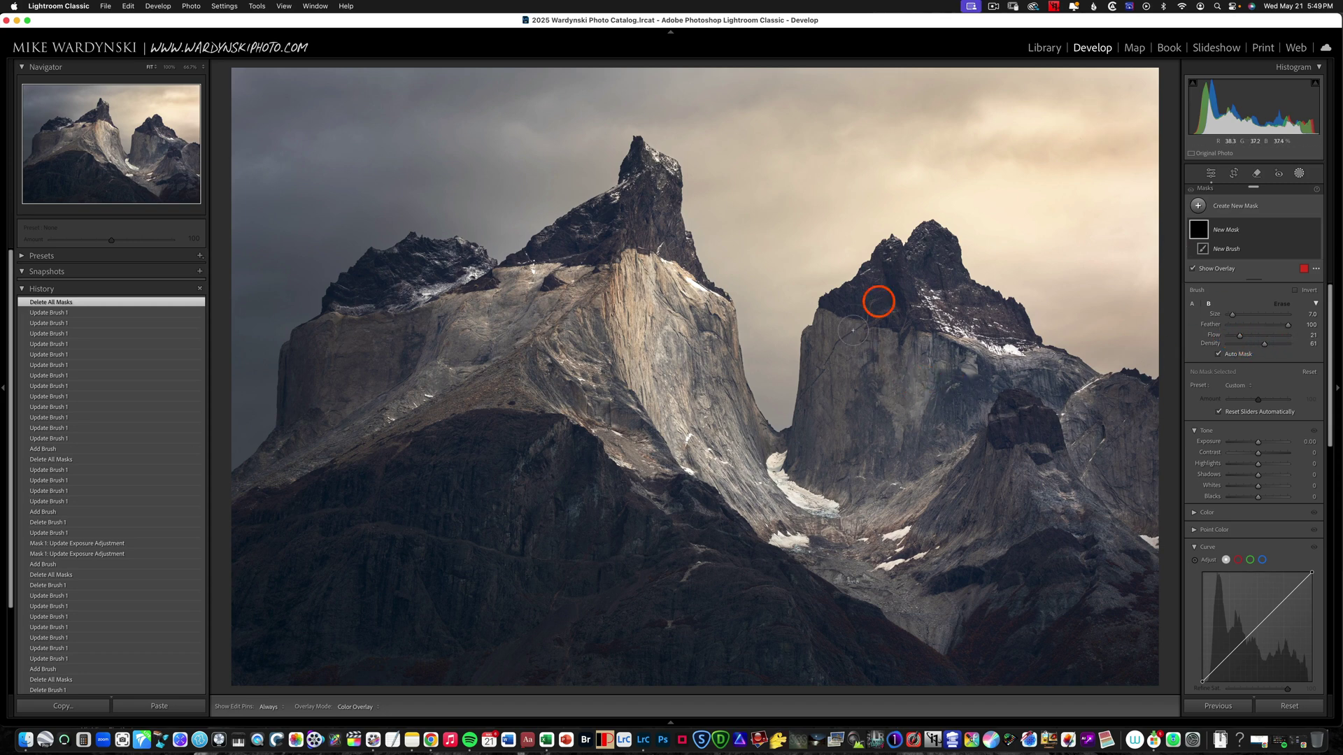
{"action": "left_click_drag", "start_coordinate": [1256, 450], "coordinate": [1246, 445]}
Paint the darkening brush over the sunlit rock face of the central peak and the face of the right peak.
{"action": "left_click_drag", "start_coordinate": [689, 345], "coordinate": [715, 411]}
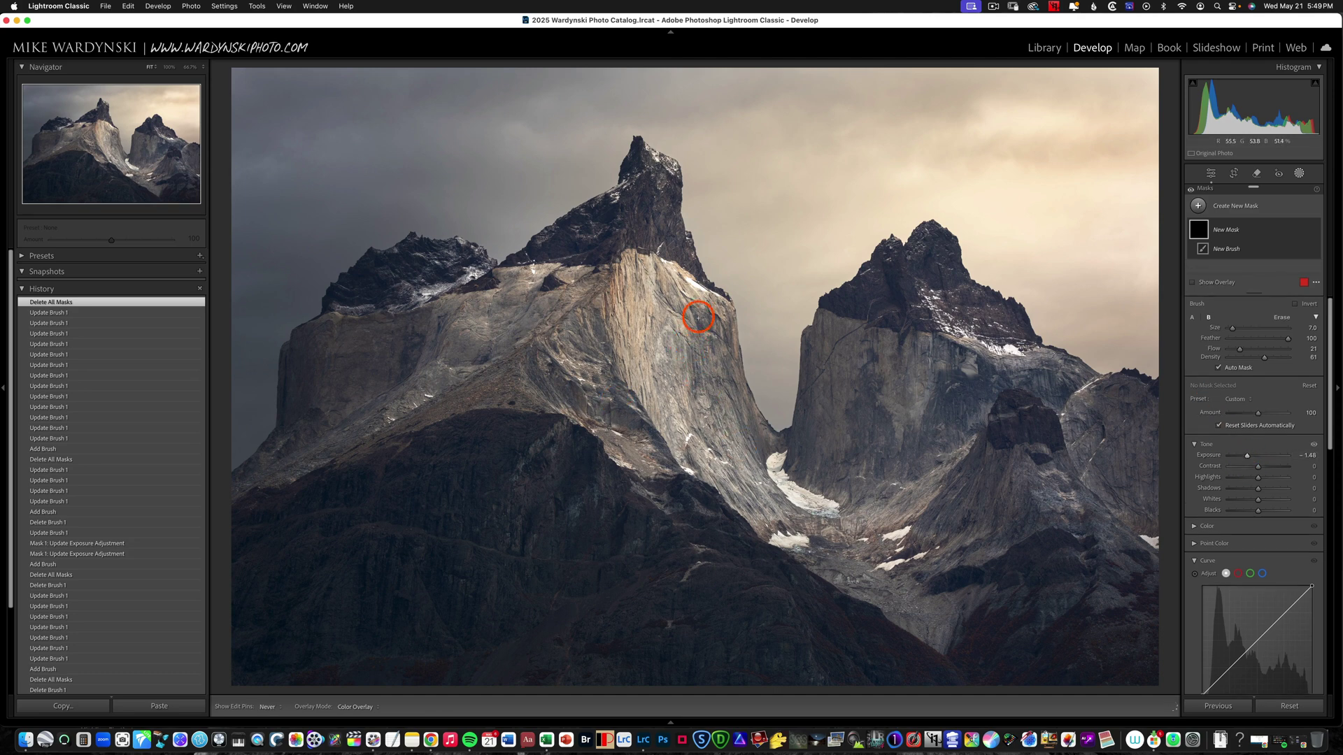
{"action": "mouse_move", "coordinate": [698, 316]}
{"action": "left_mouse_down"}
{"action": "mouse_move", "coordinate": [729, 429]}
{"action": "mouse_move", "coordinate": [733, 374]}
{"action": "mouse_move", "coordinate": [719, 426]}
{"action": "mouse_move", "coordinate": [735, 465]}
{"action": "left_mouse_up"}
{"action": "mouse_move", "coordinate": [914, 383]}
{"action": "left_mouse_down"}
{"action": "mouse_move", "coordinate": [865, 456]}
{"action": "mouse_move", "coordinate": [863, 359]}
{"action": "mouse_move", "coordinate": [879, 446]}
{"action": "mouse_move", "coordinate": [866, 399]}
{"action": "mouse_move", "coordinate": [864, 467]}
{"action": "mouse_move", "coordinate": [869, 379]}
{"action": "mouse_move", "coordinate": [883, 459]}
{"action": "mouse_move", "coordinate": [871, 384]}
{"action": "mouse_move", "coordinate": [870, 470]}
{"action": "mouse_move", "coordinate": [869, 368]}
{"action": "mouse_move", "coordinate": [861, 469]}
{"action": "mouse_move", "coordinate": [918, 388]}
{"action": "mouse_move", "coordinate": [955, 384]}
{"action": "mouse_move", "coordinate": [900, 476]}
{"action": "mouse_move", "coordinate": [956, 394]}
{"action": "mouse_move", "coordinate": [903, 453]}
{"action": "mouse_move", "coordinate": [971, 386]}
{"action": "mouse_move", "coordinate": [917, 437]}
{"action": "mouse_move", "coordinate": [970, 386]}
{"action": "mouse_move", "coordinate": [951, 416]}
{"action": "left_mouse_up"}
{"action": "key", "text": "h"}
{"action": "key", "text": "h"}
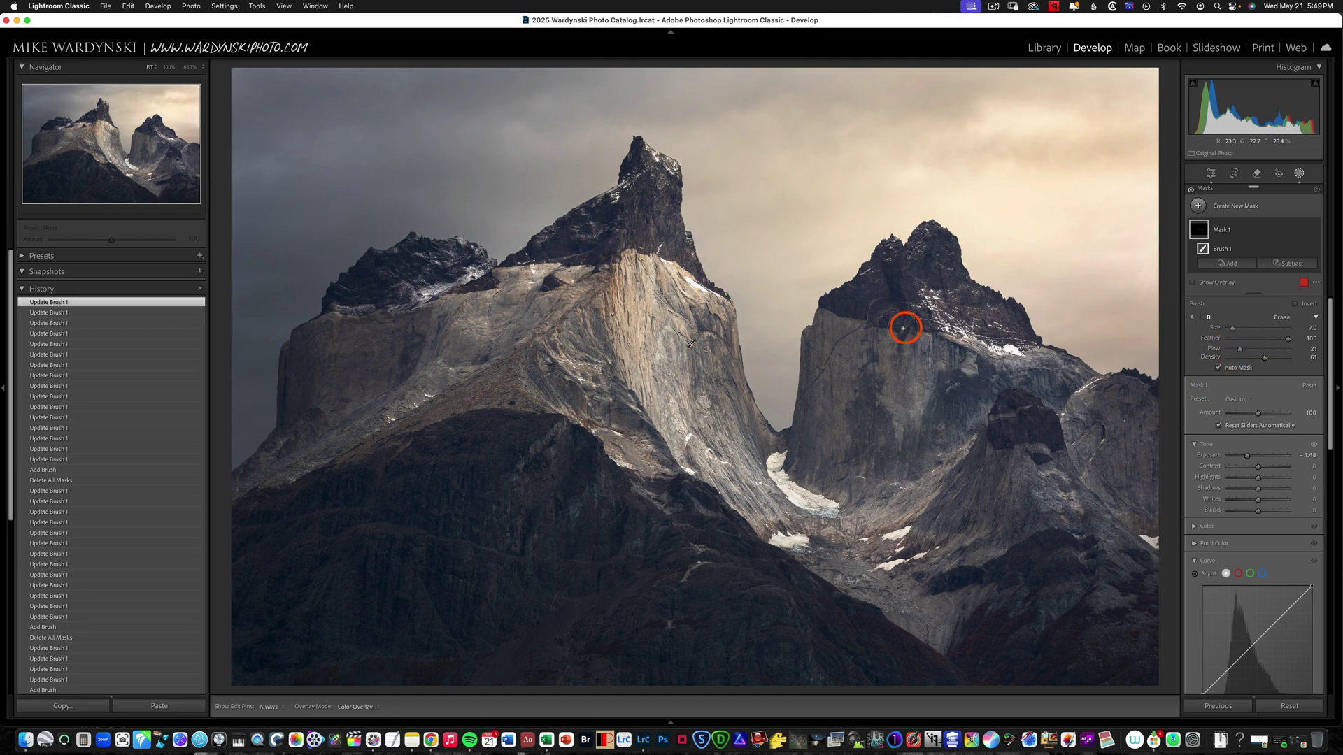
Reduce the brush size to 5.0 and darken the upper part of the right peak and the left shoulder of the mountain.
{"action": "mouse_move", "coordinate": [903, 327]}
{"action": "left_mouse_down"}
{"action": "mouse_move", "coordinate": [888, 292]}
{"action": "mouse_move", "coordinate": [868, 300]}
{"action": "mouse_move", "coordinate": [876, 285]}
{"action": "mouse_move", "coordinate": [832, 309]}
{"action": "mouse_move", "coordinate": [879, 279]}
{"action": "mouse_move", "coordinate": [853, 298]}
{"action": "mouse_move", "coordinate": [880, 292]}
{"action": "mouse_move", "coordinate": [883, 268]}
{"action": "mouse_move", "coordinate": [892, 329]}
{"action": "left_mouse_up"}
{"action": "key", "text": "bracketleft"}
{"action": "key", "text": "bracketleft"}
{"action": "mouse_move", "coordinate": [892, 262]}
{"action": "left_mouse_down"}
{"action": "mouse_move", "coordinate": [917, 327]}
{"action": "mouse_move", "coordinate": [882, 272]}
{"action": "mouse_move", "coordinate": [830, 306]}
{"action": "mouse_move", "coordinate": [921, 312]}
{"action": "mouse_move", "coordinate": [878, 254]}
{"action": "mouse_move", "coordinate": [872, 291]}
{"action": "mouse_move", "coordinate": [896, 318]}
{"action": "mouse_move", "coordinate": [902, 287]}
{"action": "mouse_move", "coordinate": [909, 321]}
{"action": "mouse_move", "coordinate": [879, 269]}
{"action": "left_mouse_up"}
{"action": "key", "text": "bracketright"}
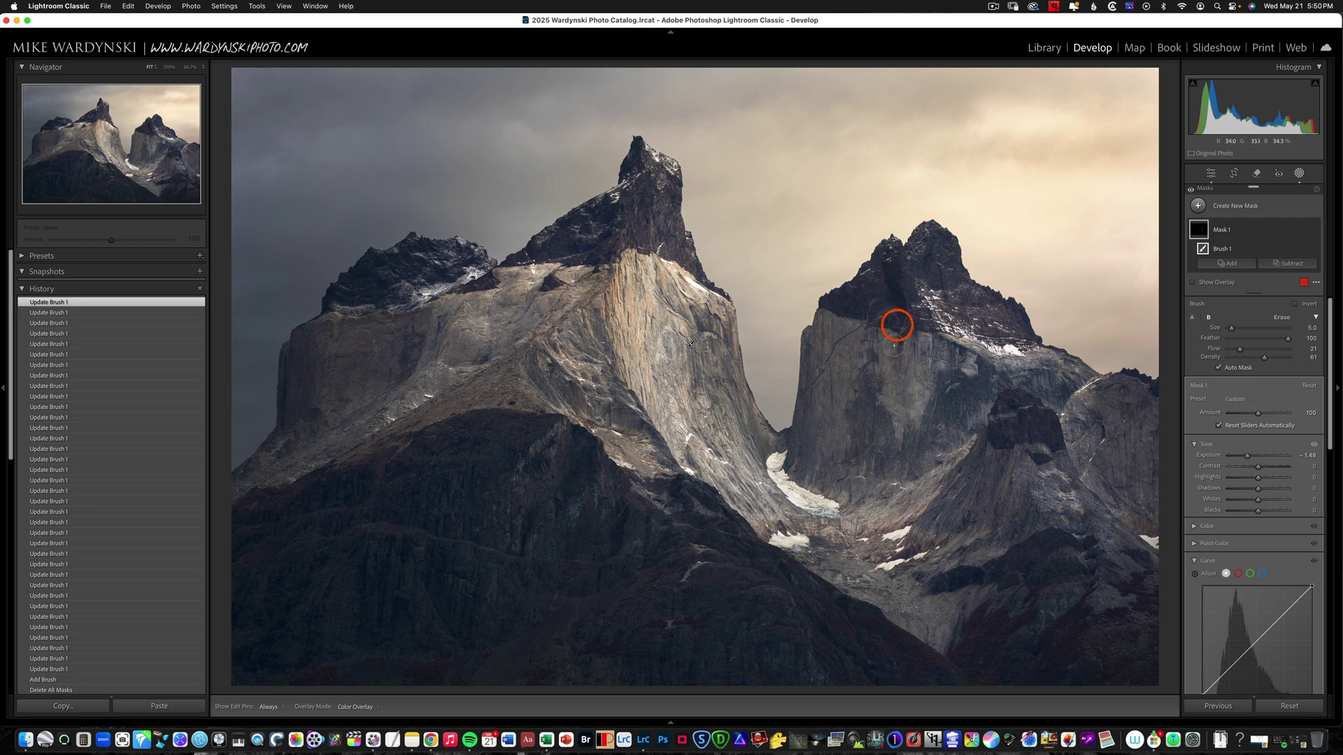
{"action": "mouse_move", "coordinate": [894, 261]}
{"action": "left_mouse_down"}
{"action": "mouse_move", "coordinate": [915, 308]}
{"action": "mouse_move", "coordinate": [894, 255]}
{"action": "mouse_move", "coordinate": [842, 284]}
{"action": "left_mouse_up"}
{"action": "mouse_move", "coordinate": [340, 287]}
{"action": "left_mouse_down"}
{"action": "mouse_move", "coordinate": [426, 249]}
{"action": "mouse_move", "coordinate": [352, 287]}
{"action": "mouse_move", "coordinate": [448, 258]}
{"action": "mouse_move", "coordinate": [340, 315]}
{"action": "mouse_move", "coordinate": [474, 265]}
{"action": "mouse_move", "coordinate": [373, 279]}
{"action": "left_mouse_up"}
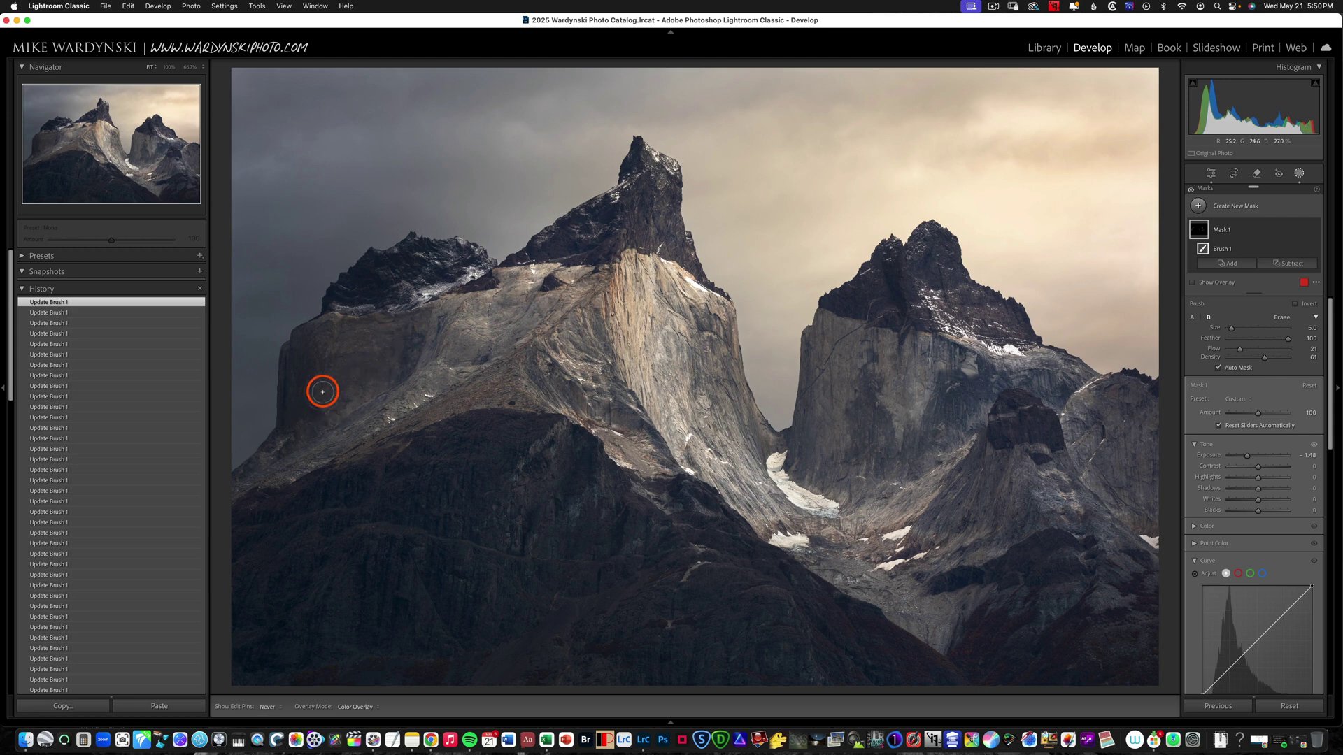
Try darkening the left rock face with brush flow and density at 100, and undo those strokes.
{"action": "key", "text": "h"}
{"action": "mouse_move", "coordinate": [1265, 357]}
{"action": "left_mouse_down"}
{"action": "mouse_move", "coordinate": [1298, 357]}
{"action": "mouse_move", "coordinate": [1291, 349]}
{"action": "left_mouse_up"}
{"action": "key", "text": "h"}
{"action": "mouse_move", "coordinate": [368, 322]}
{"action": "left_mouse_down"}
{"action": "mouse_move", "coordinate": [357, 363]}
{"action": "mouse_move", "coordinate": [372, 336]}
{"action": "left_mouse_up"}
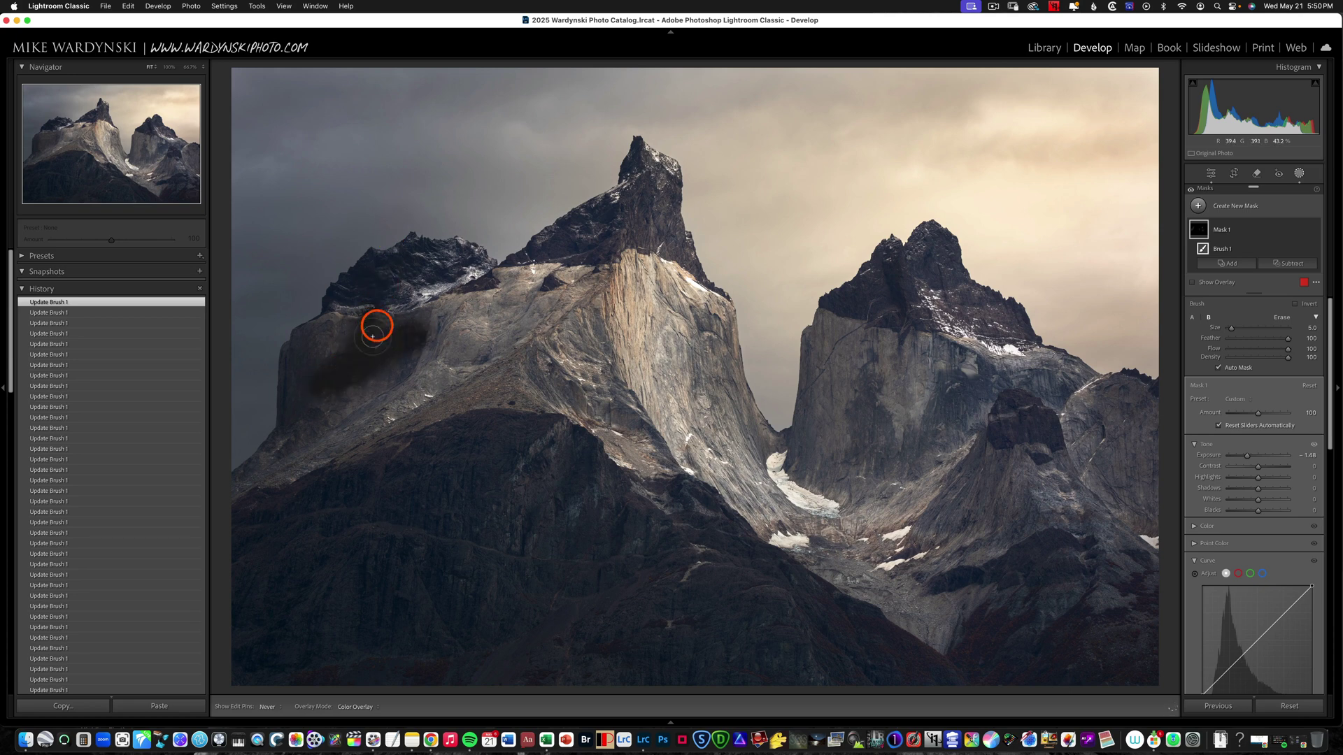
{"action": "key", "text": "h"}
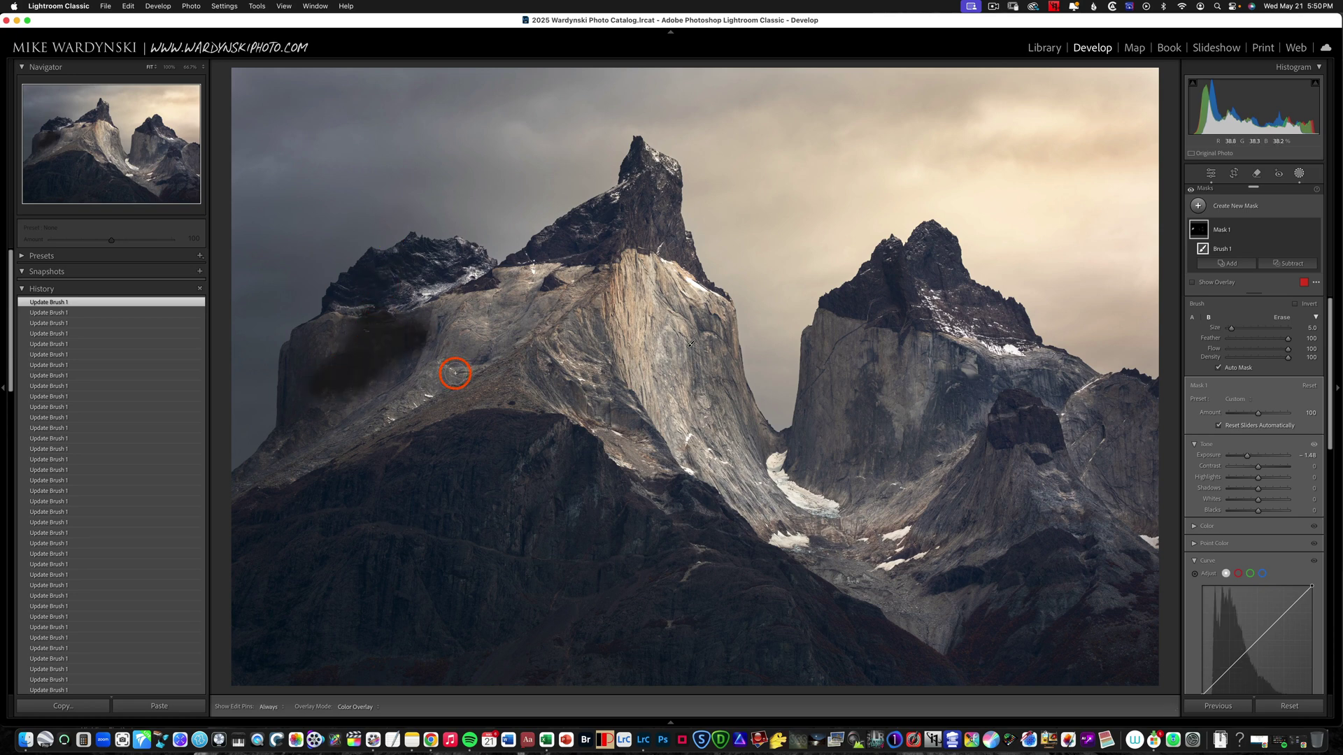
{"action": "key", "text": "cmd+z"}
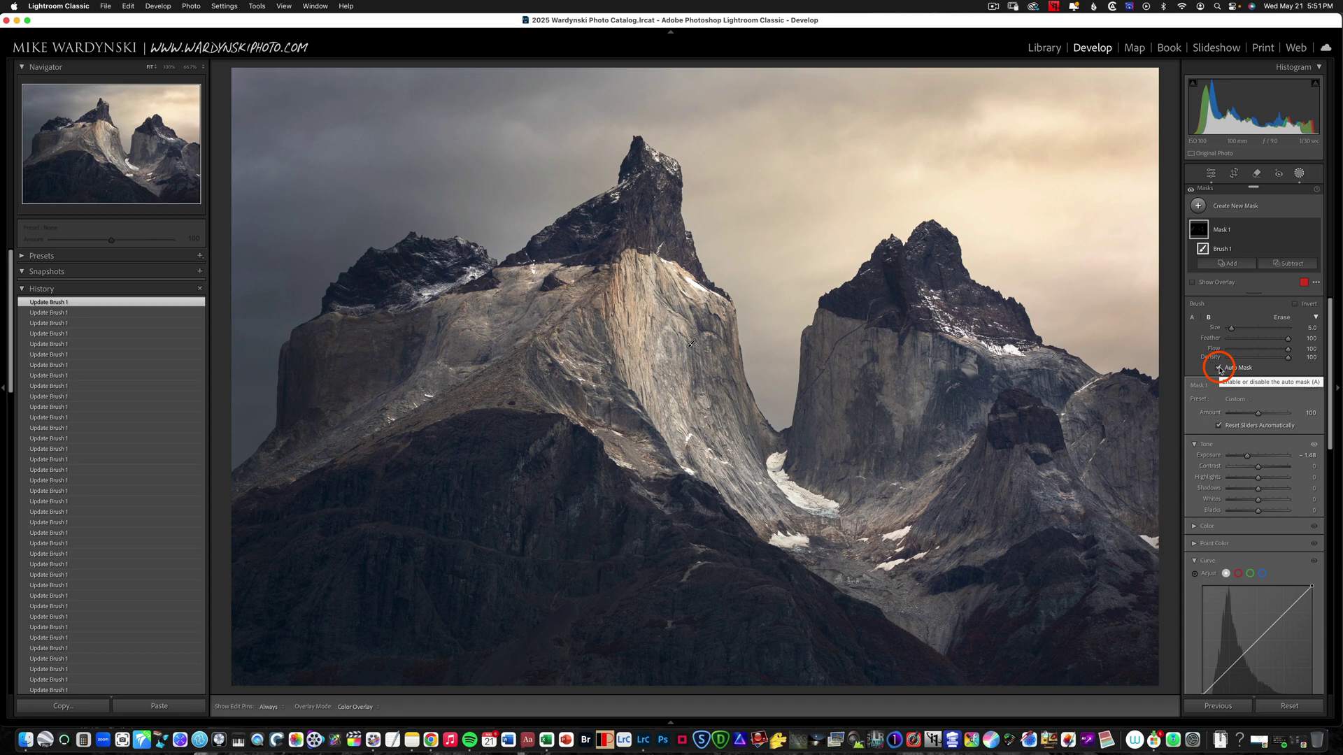
{"action": "key", "text": "super+z"}
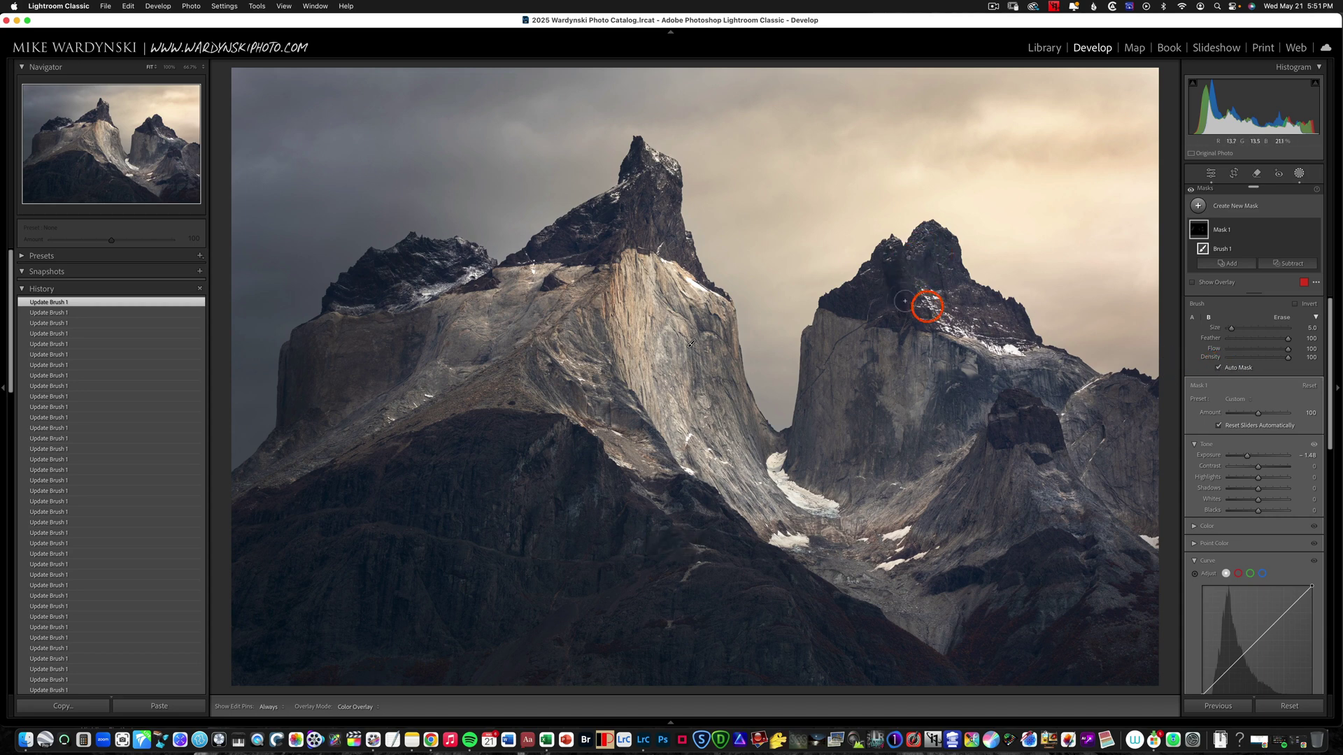